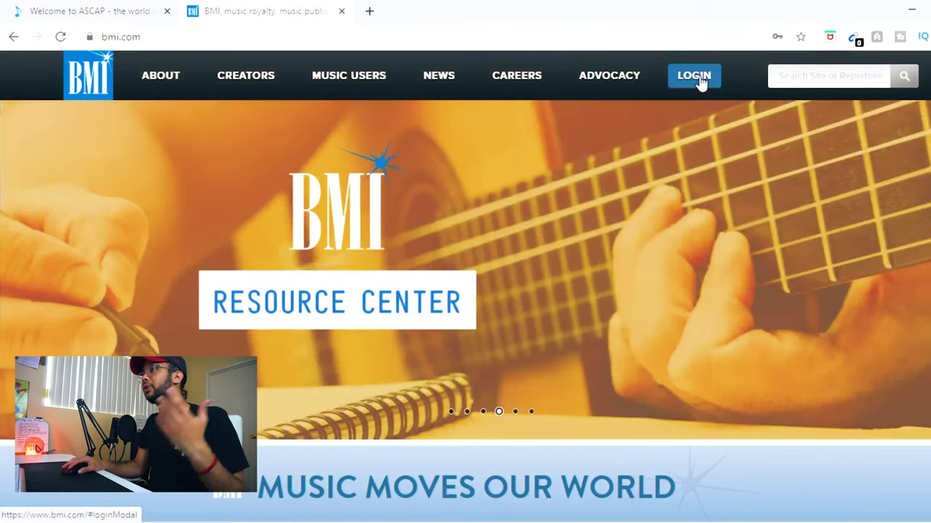
Step: Go to Join BMI from the LOGIN menu and start the Join as a Songwriter application
click(698, 80)
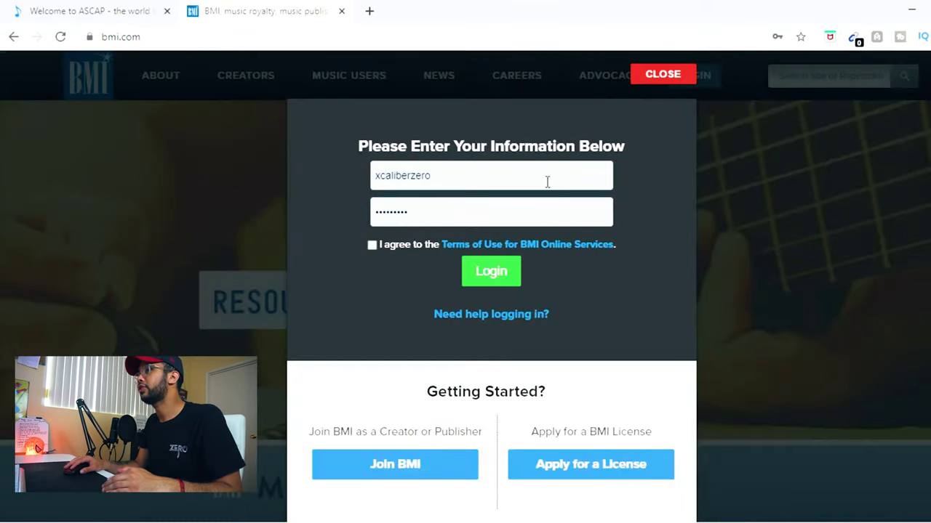
click(408, 470)
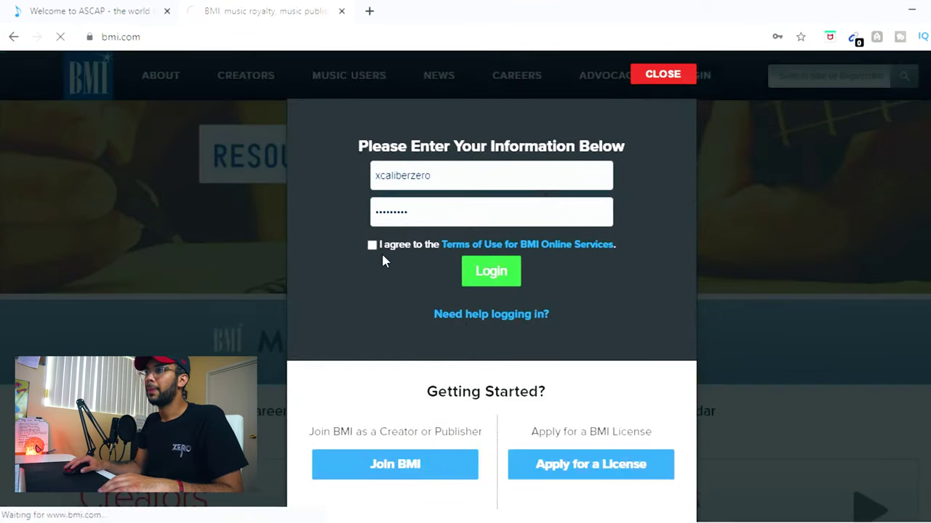
scroll(258, 402, down, 2)
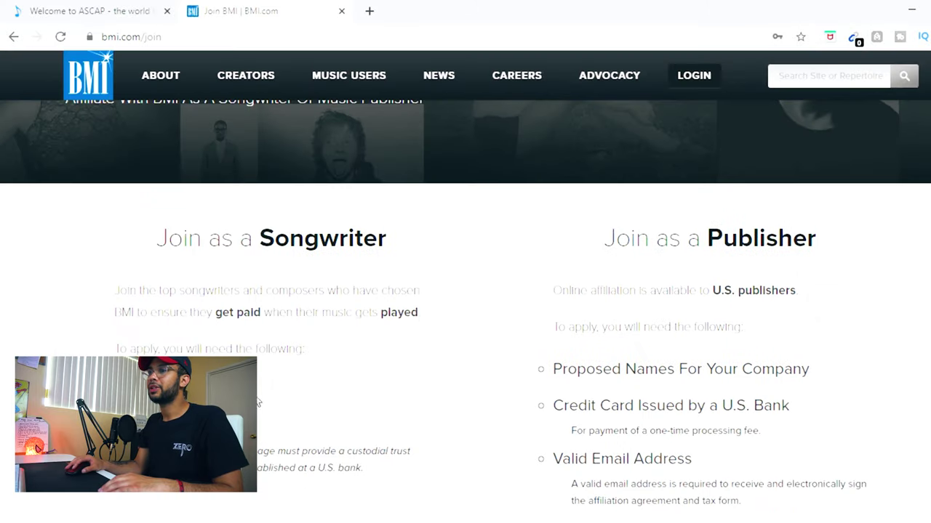
scroll(237, 307, down, 1)
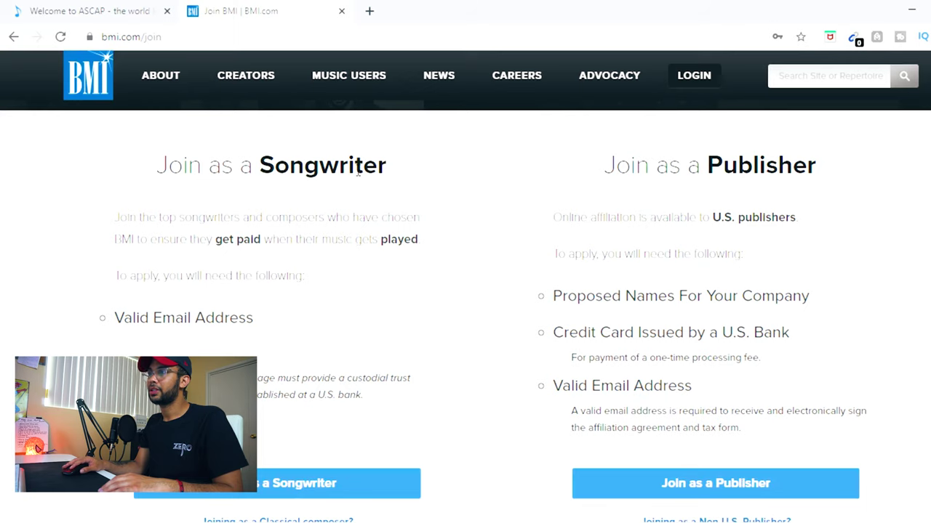
scroll(335, 488, down, 1)
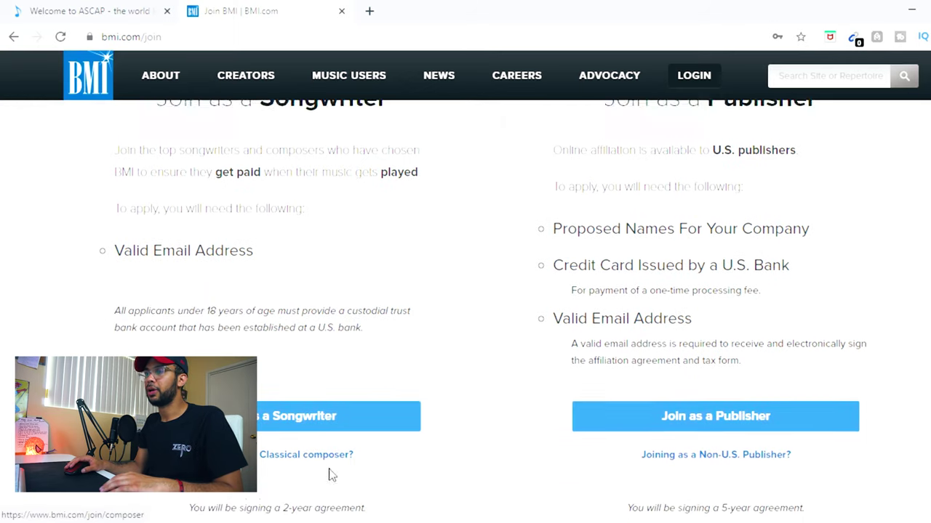
click(308, 415)
Step: Set the applicant's citizenship to United States
click(234, 235)
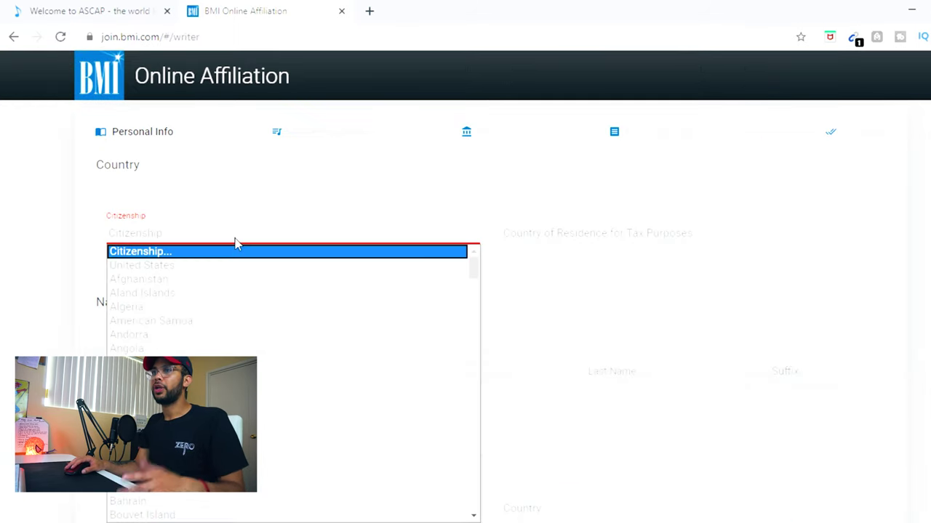
click(225, 266)
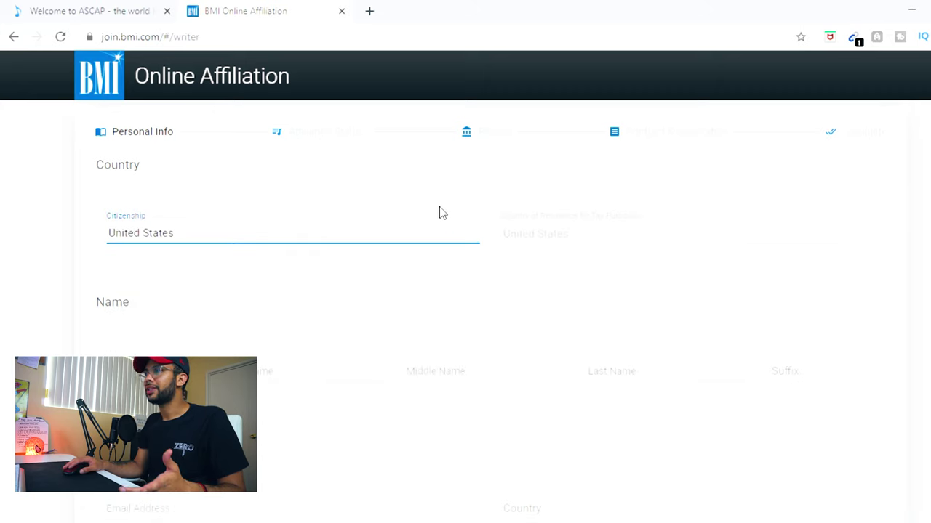
scroll(141, 337, down, 1)
Step: Enter the applicant's first, middle and last names
click(255, 298)
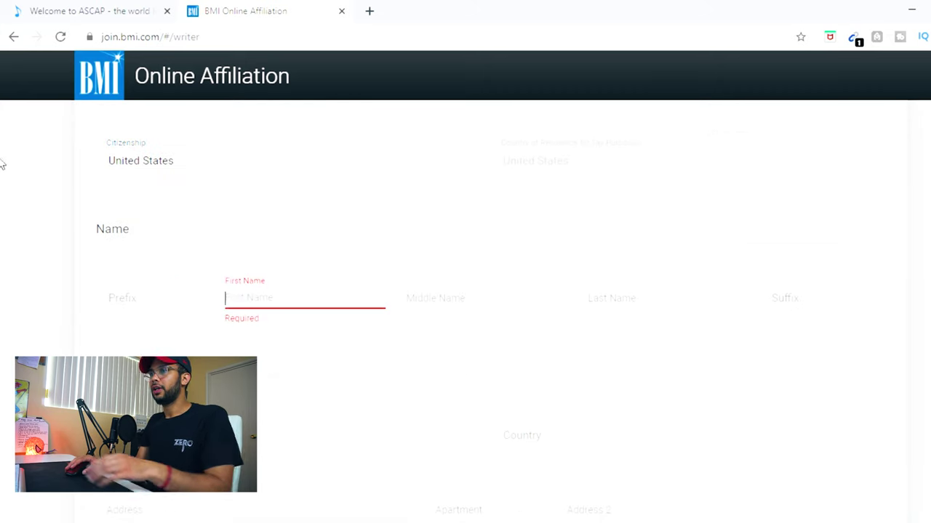
text(Jon)
key(Tab)
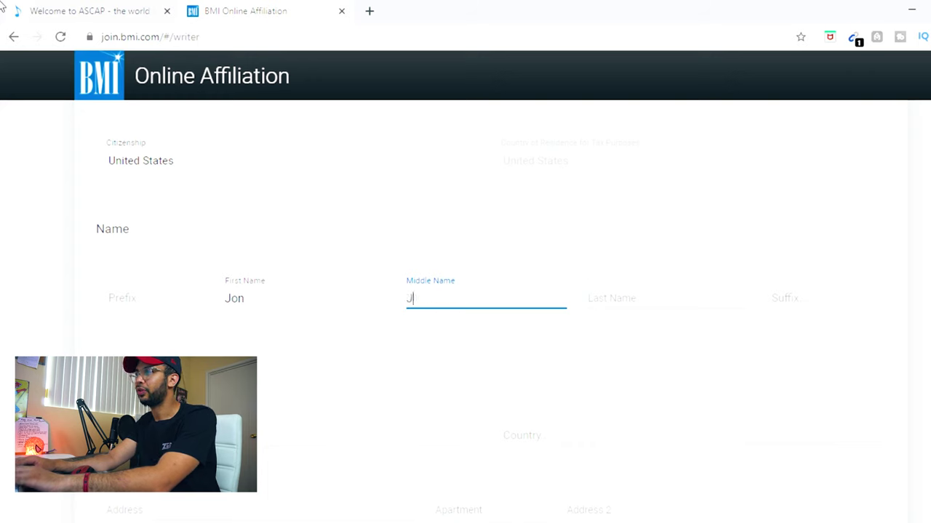
key(Tab)
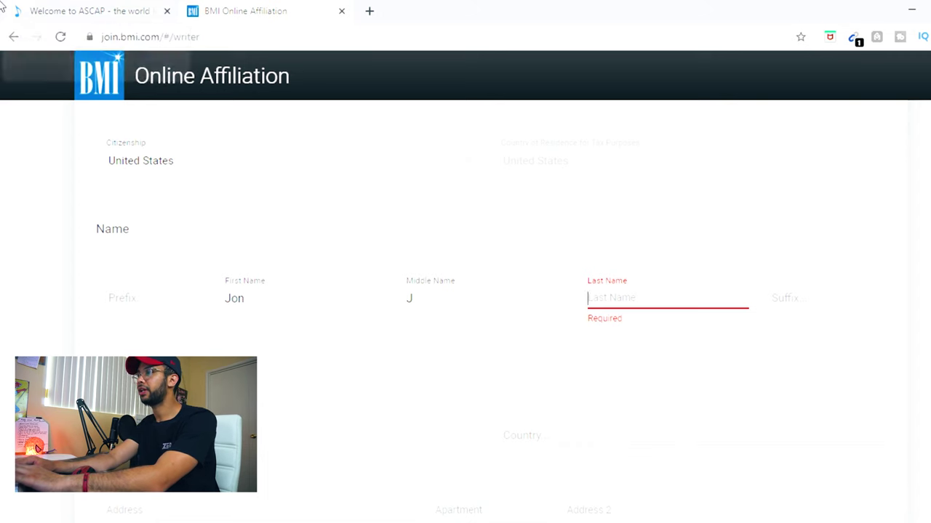
text(Smith)
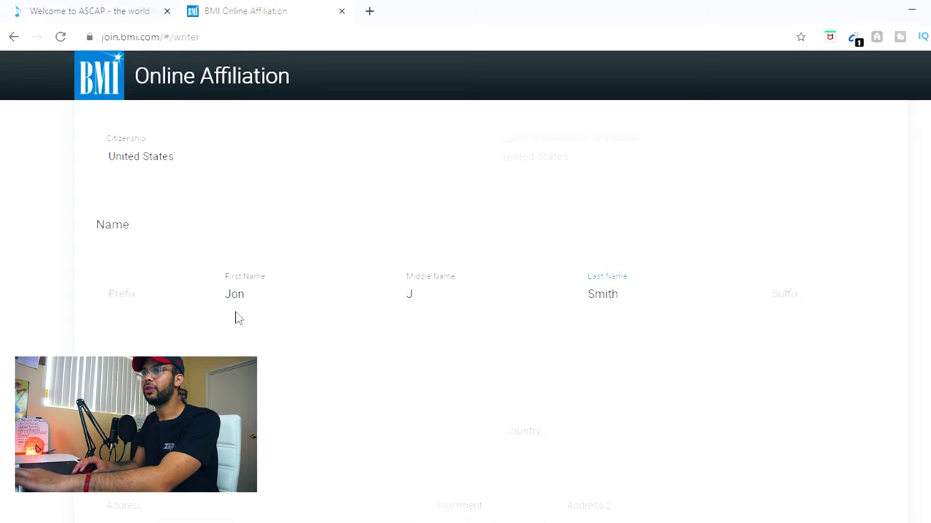
Step: Begin the Contact section at the e-mail and city fields
scroll(203, 327, down, 2)
click(106, 297)
click(240, 454)
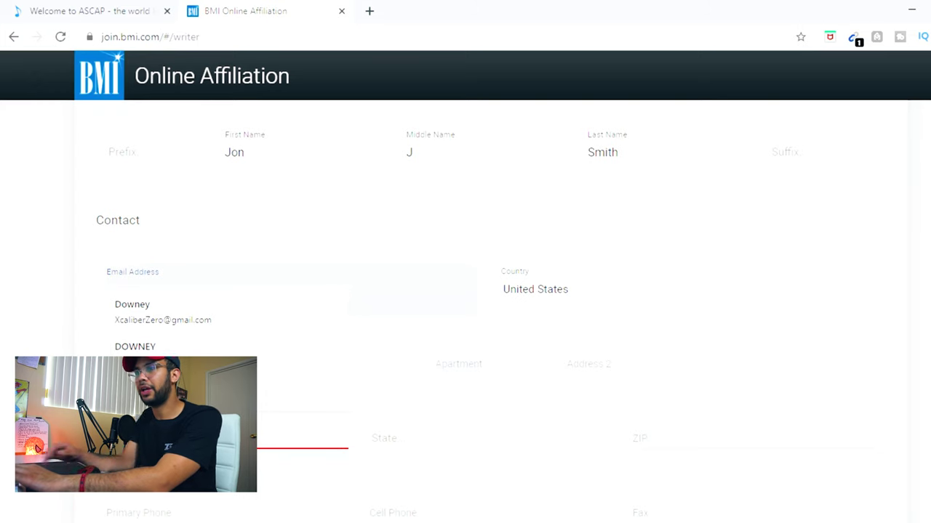
Step: Scroll down through the contact address and phone details
scroll(102, 222, down, 3)
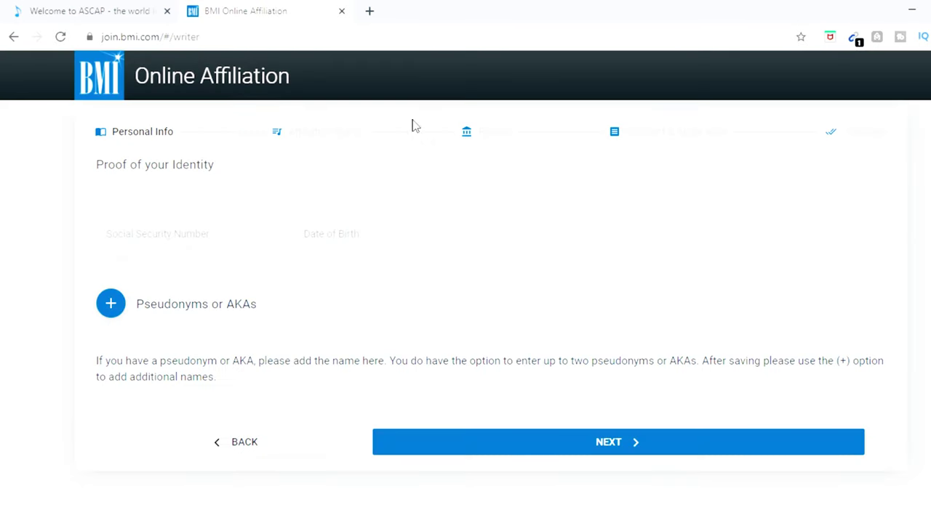
Step: Enter the applicant's social security number and date of birth, then proceed to Affiliation Status
click(231, 238)
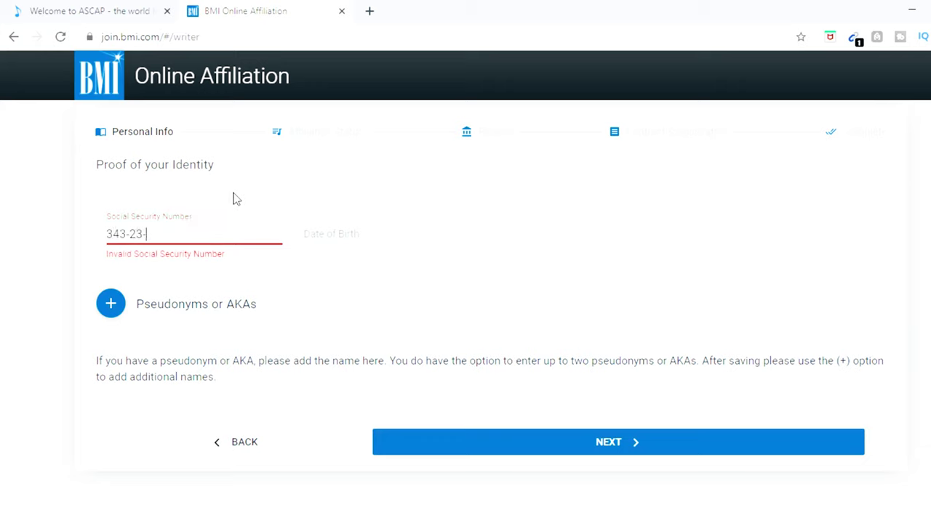
click(344, 234)
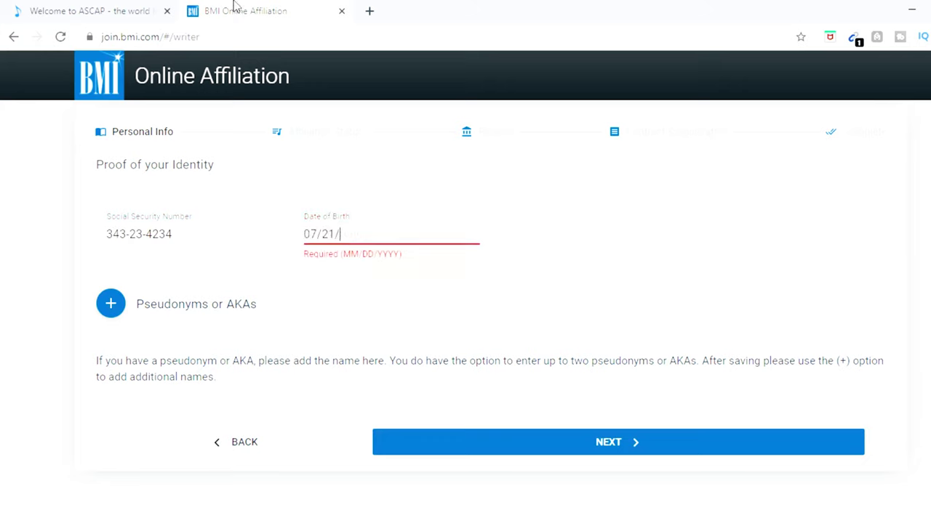
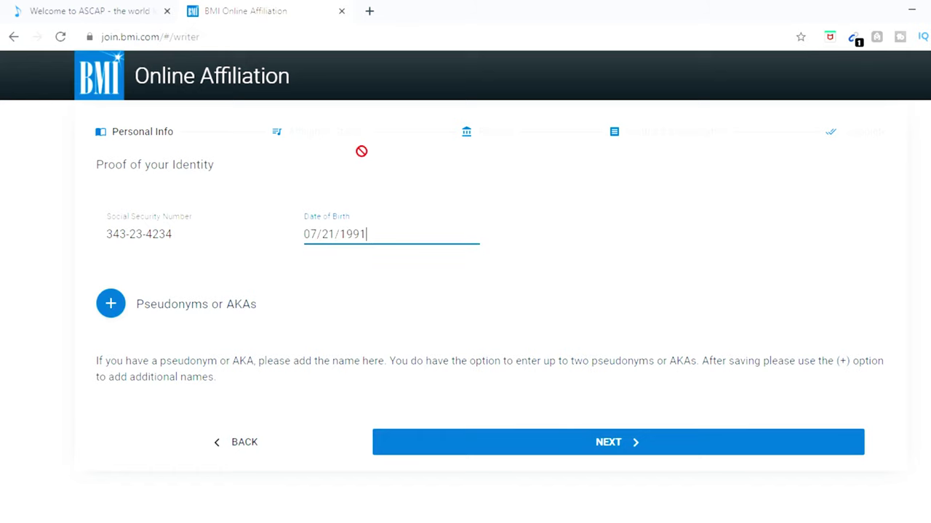
click(669, 442)
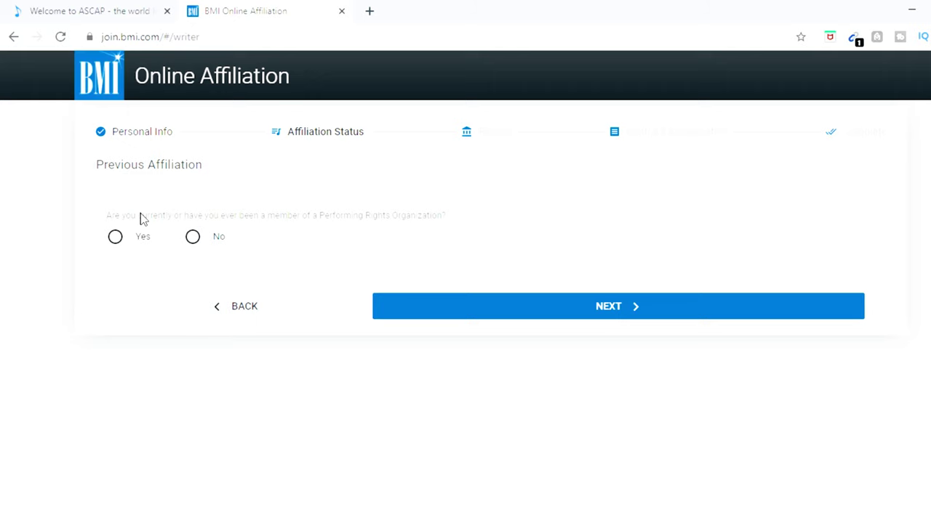
Step: Answer No to prior performing rights organization membership and continue past the summary review
click(193, 238)
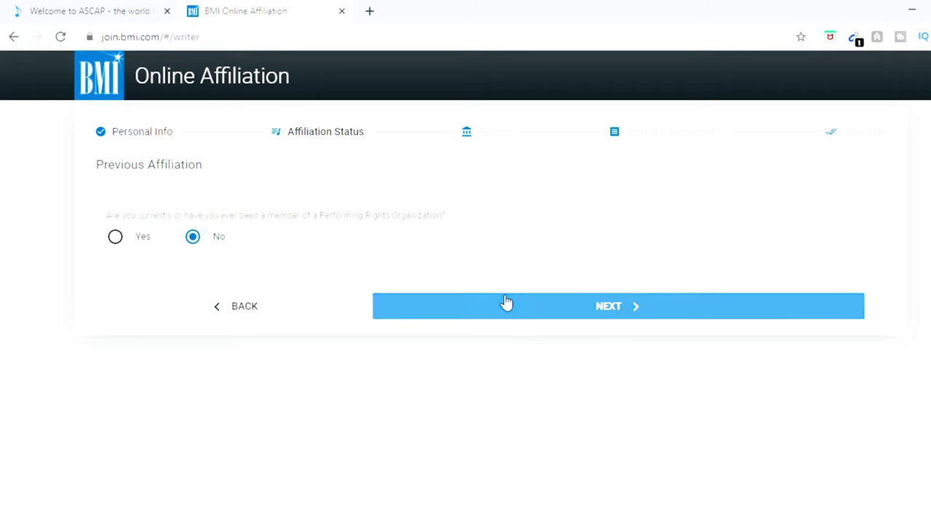
click(480, 297)
scroll(400, 291, down, 2)
scroll(502, 342, up, 2)
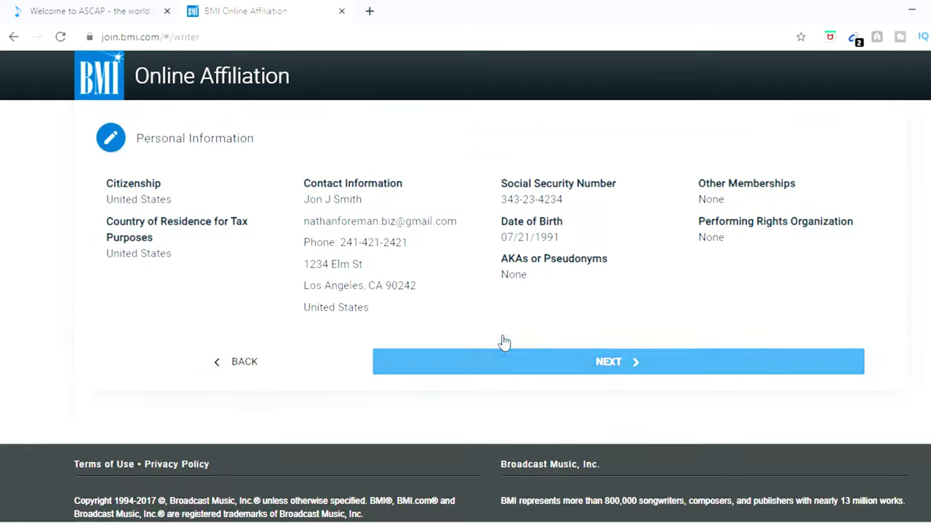
scroll(549, 325, down, 1)
triple_click(602, 410)
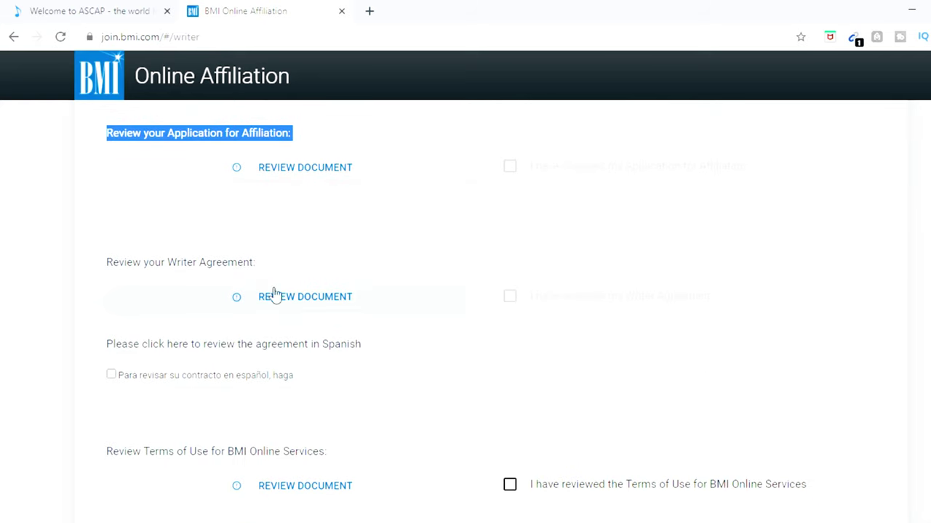
Step: Mark the Terms of Use as reviewed and review the Writer Agreement document
scroll(275, 294, down, 1)
scroll(278, 277, down, 1)
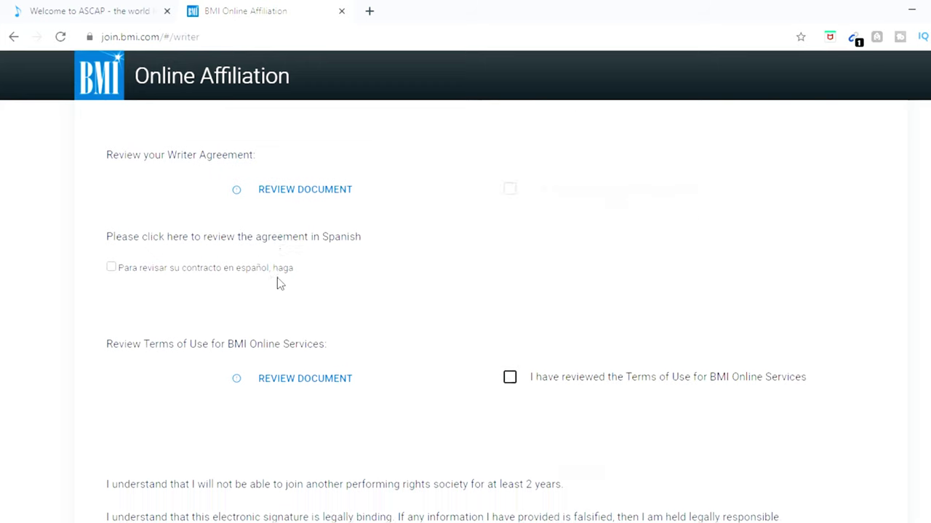
click(508, 338)
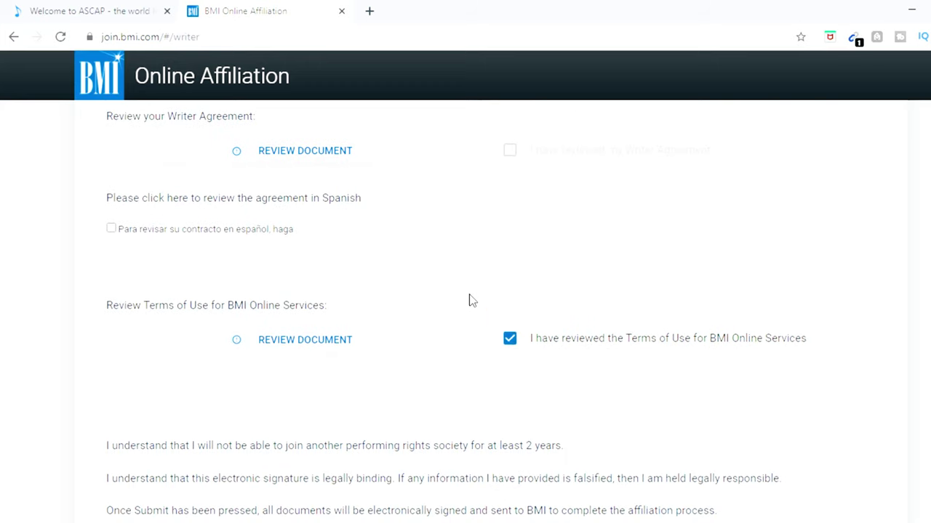
scroll(289, 268, up, 2)
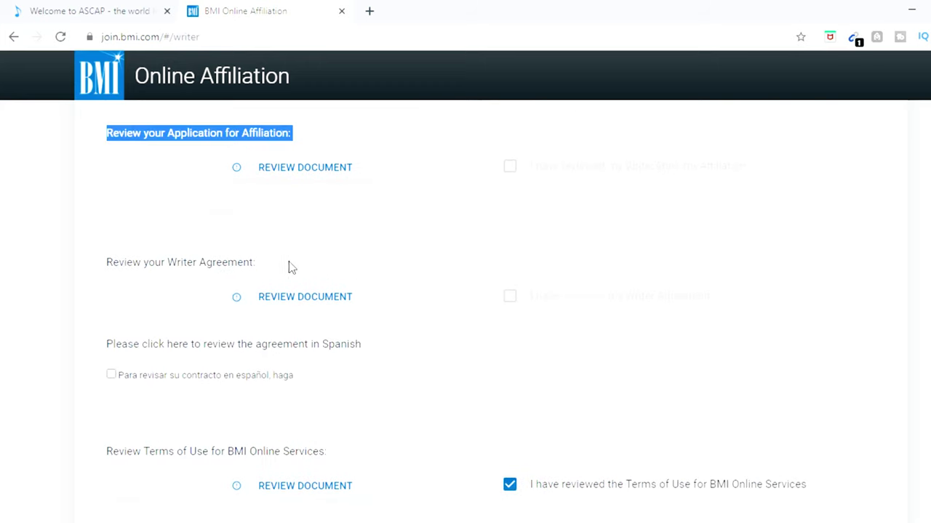
click(459, 309)
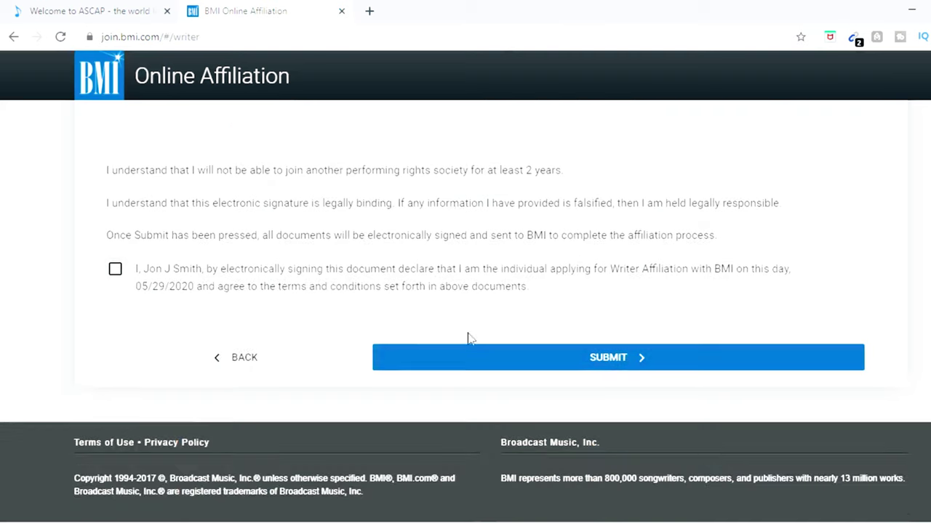
Step: Tick the electronic signature declaration and submit the affiliation application
click(115, 269)
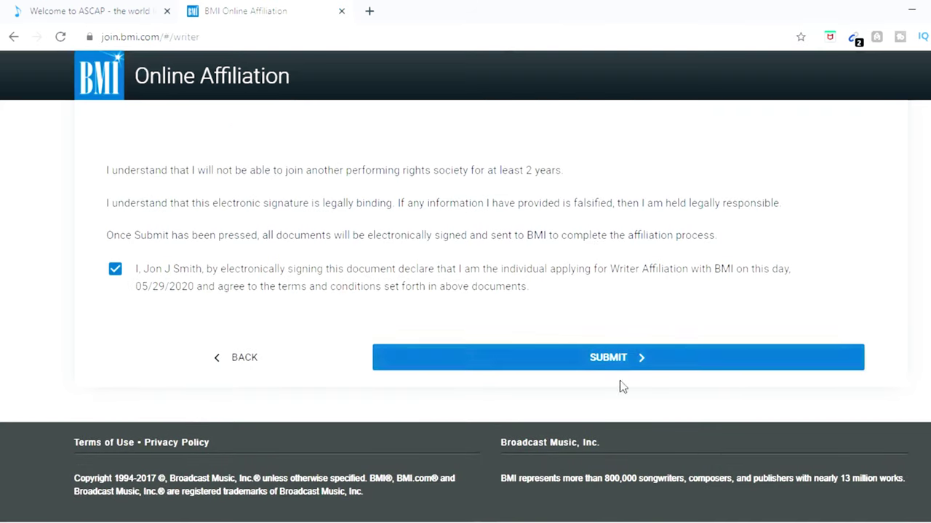
click(573, 372)
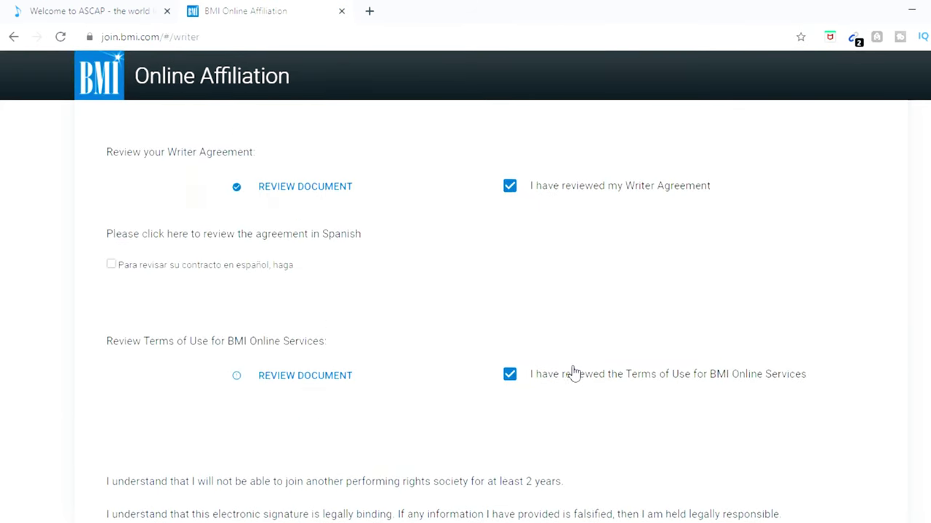
scroll(574, 367, down, 10)
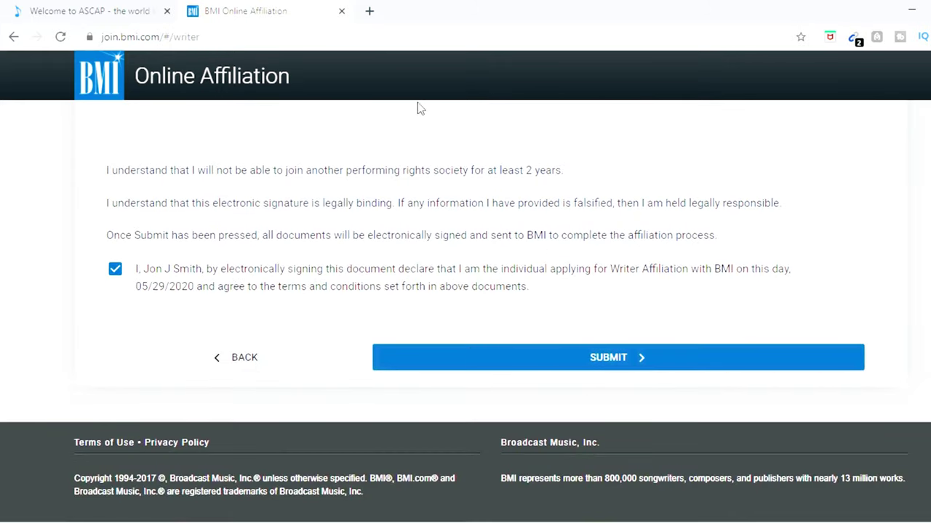
Step: Close the BMI application tab, confirming Leave in the Leave site? prompt
click(341, 12)
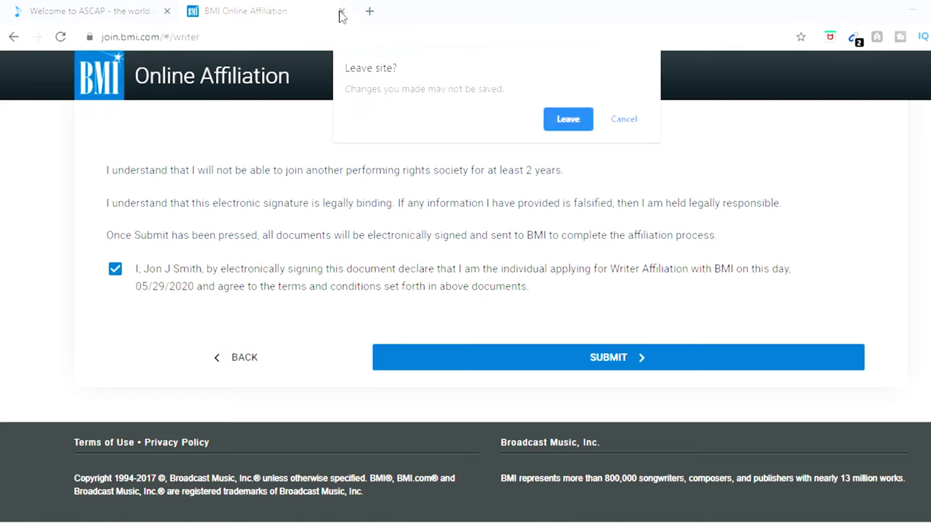
click(588, 123)
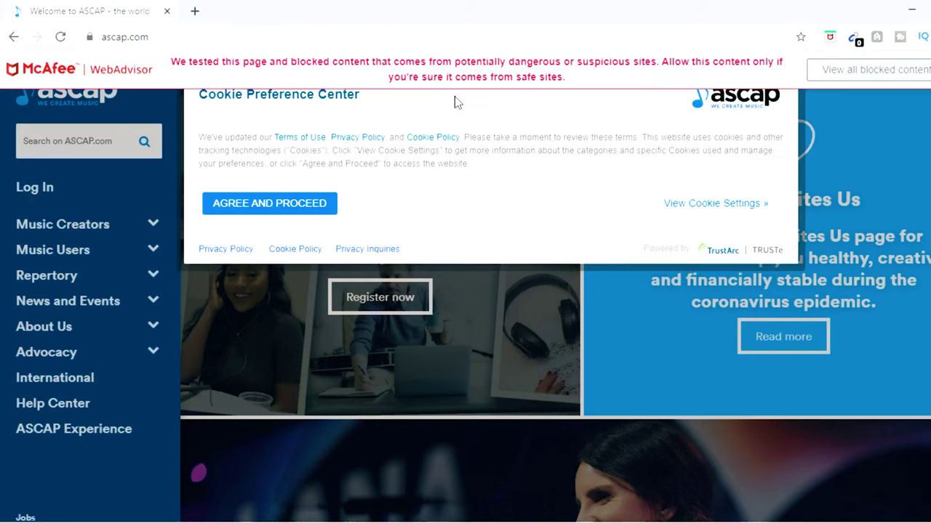